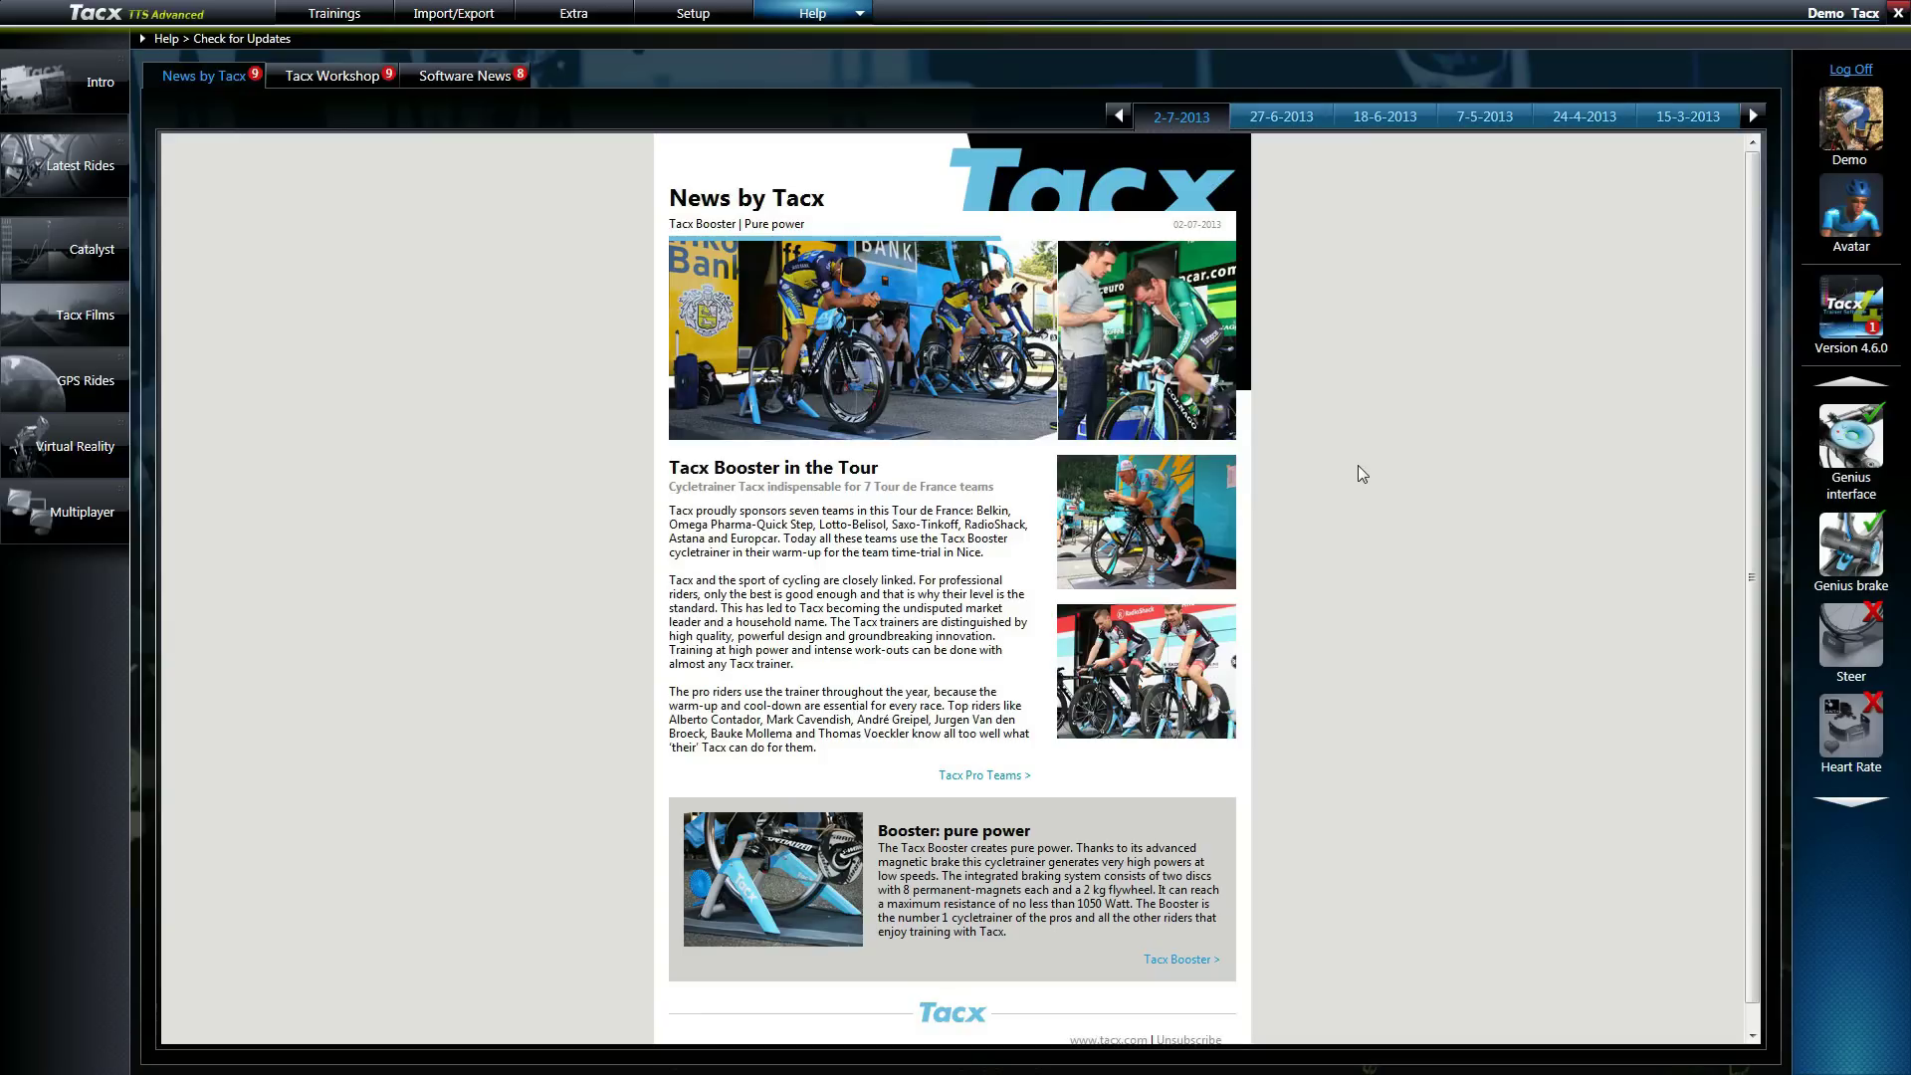
- Use Help > Check for Updates to look for a newer Tacx Trainer version
{"action": "left_click", "coordinate": [825, 14]}
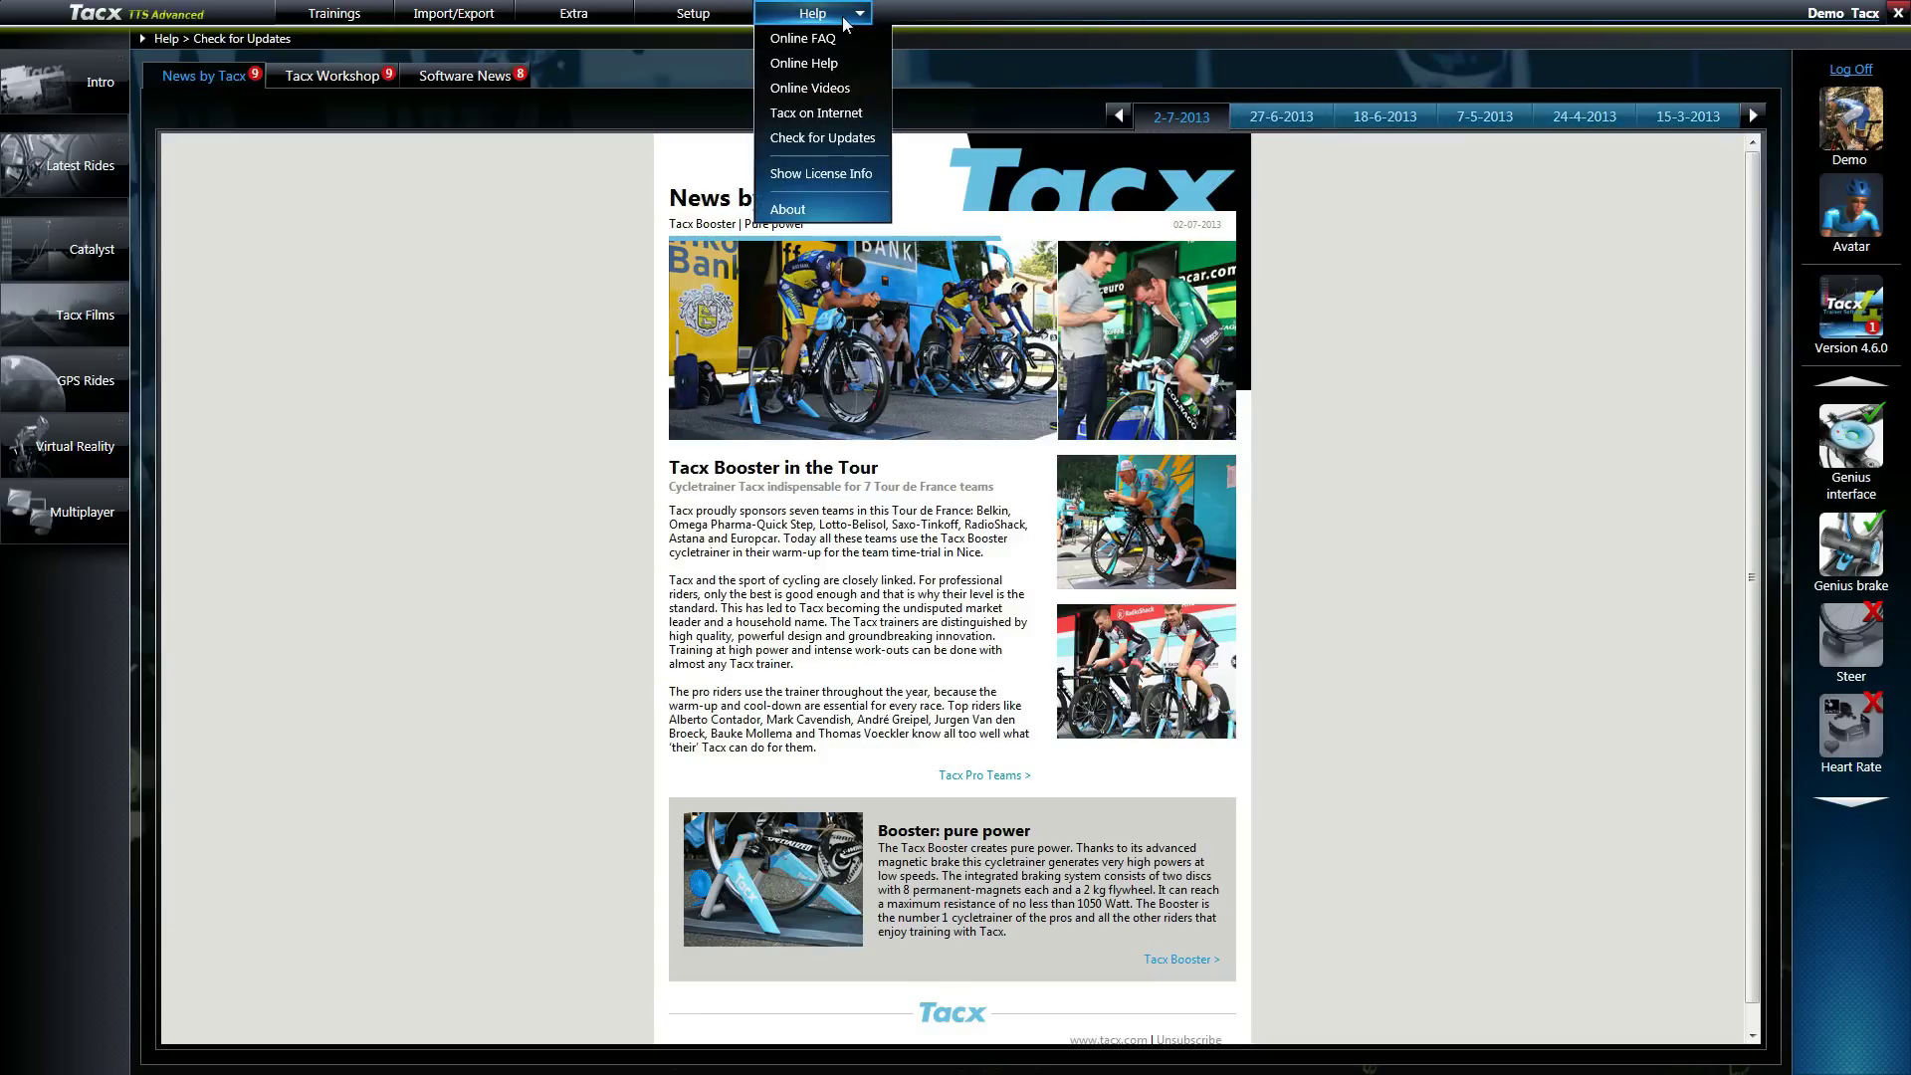
{"action": "left_click", "coordinate": [830, 139]}
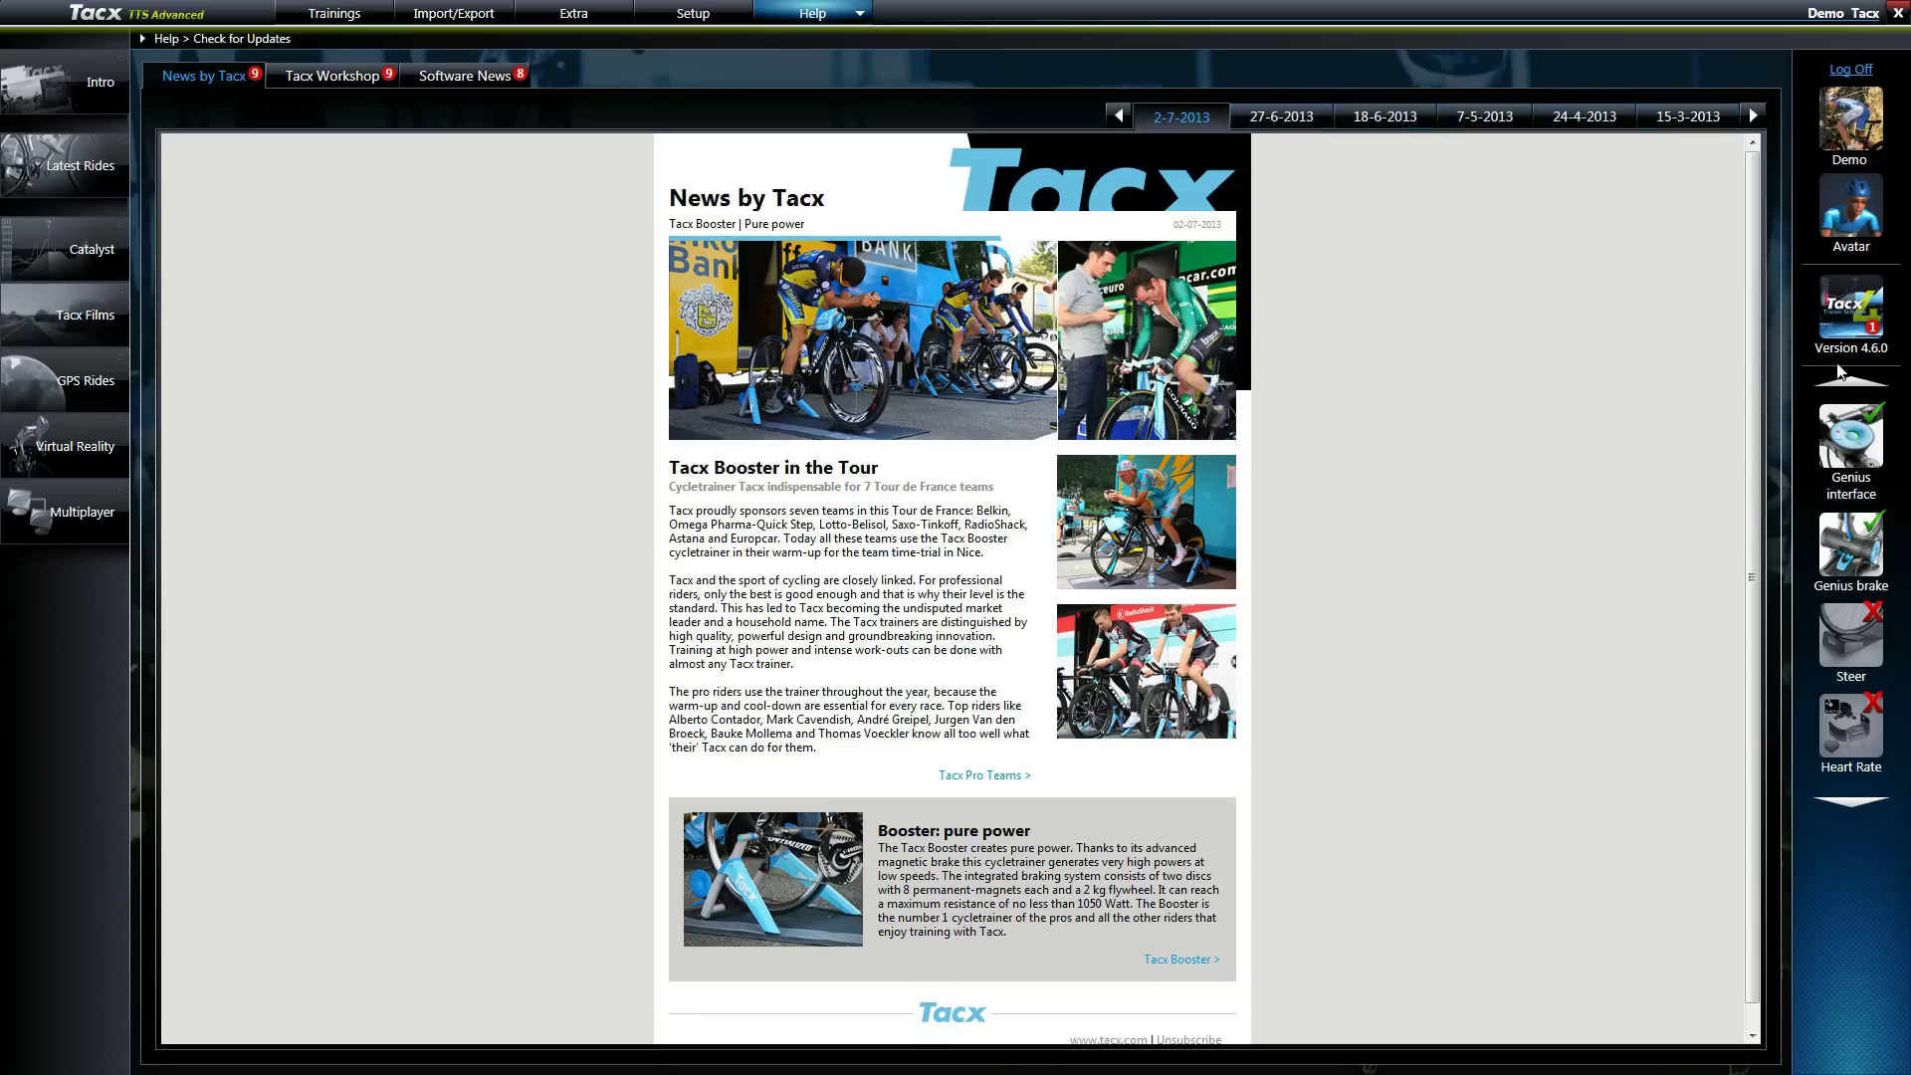
{"action": "left_click", "coordinate": [1853, 312]}
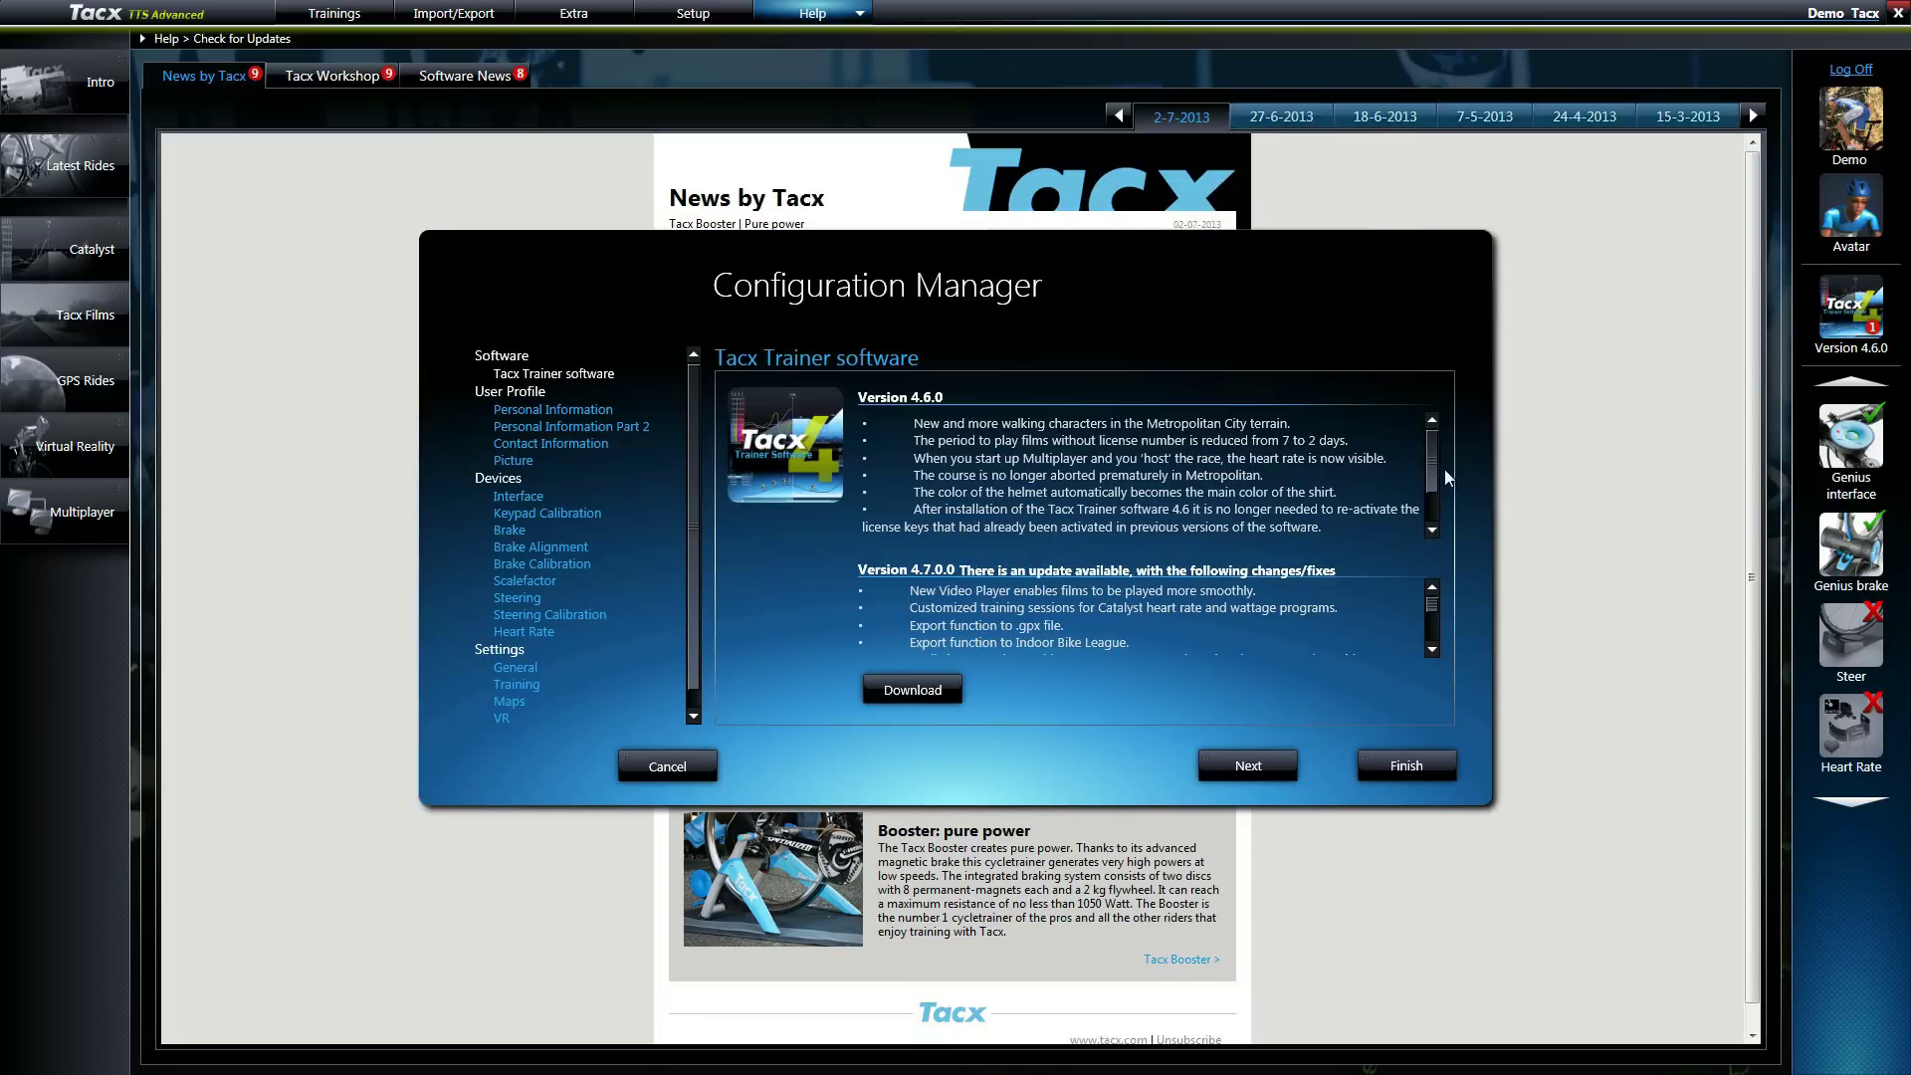
{"action": "scroll", "coordinate": [1432, 470], "scroll_direction": "down", "scroll_amount": 3}
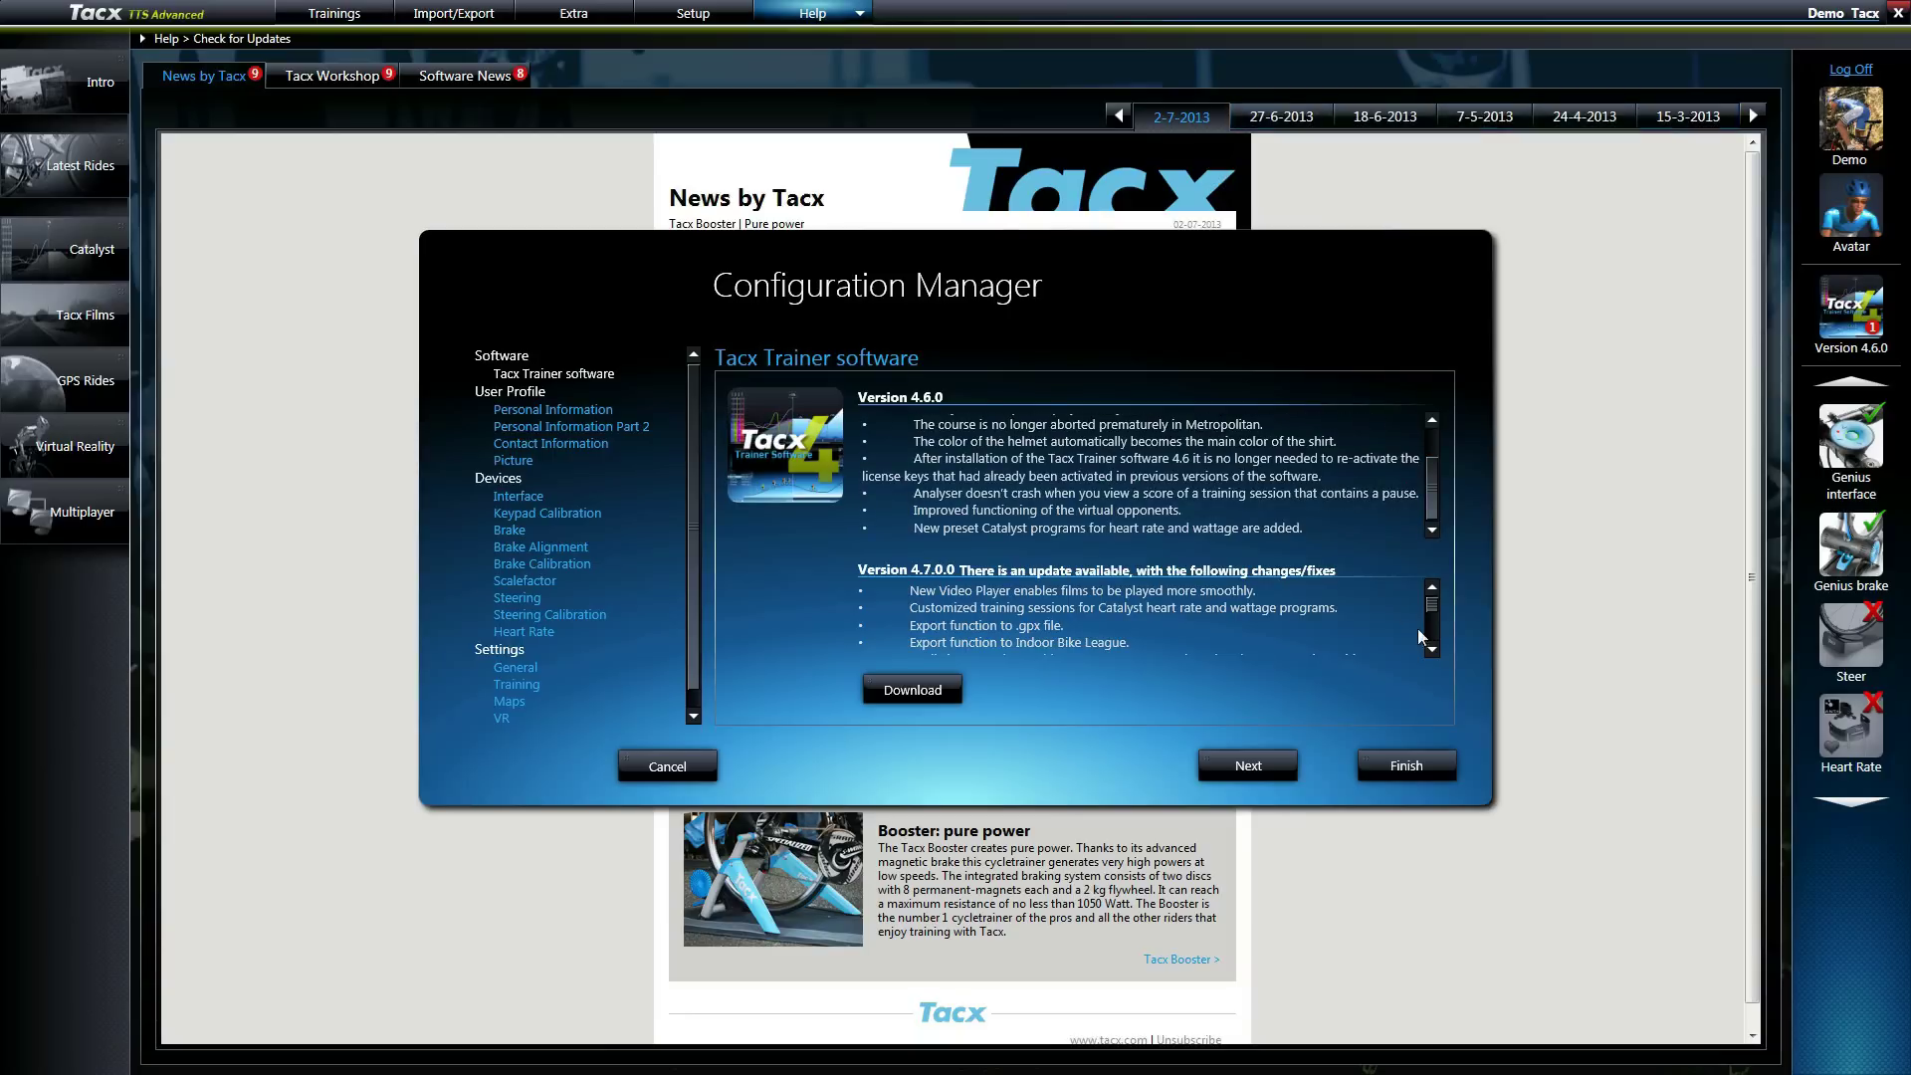
{"action": "scroll", "coordinate": [1435, 615], "scroll_direction": "down", "scroll_amount": 2}
{"action": "scroll", "coordinate": [1436, 615], "scroll_direction": "down", "scroll_amount": 2}
{"action": "scroll", "coordinate": [1435, 616], "scroll_direction": "down", "scroll_amount": 2}
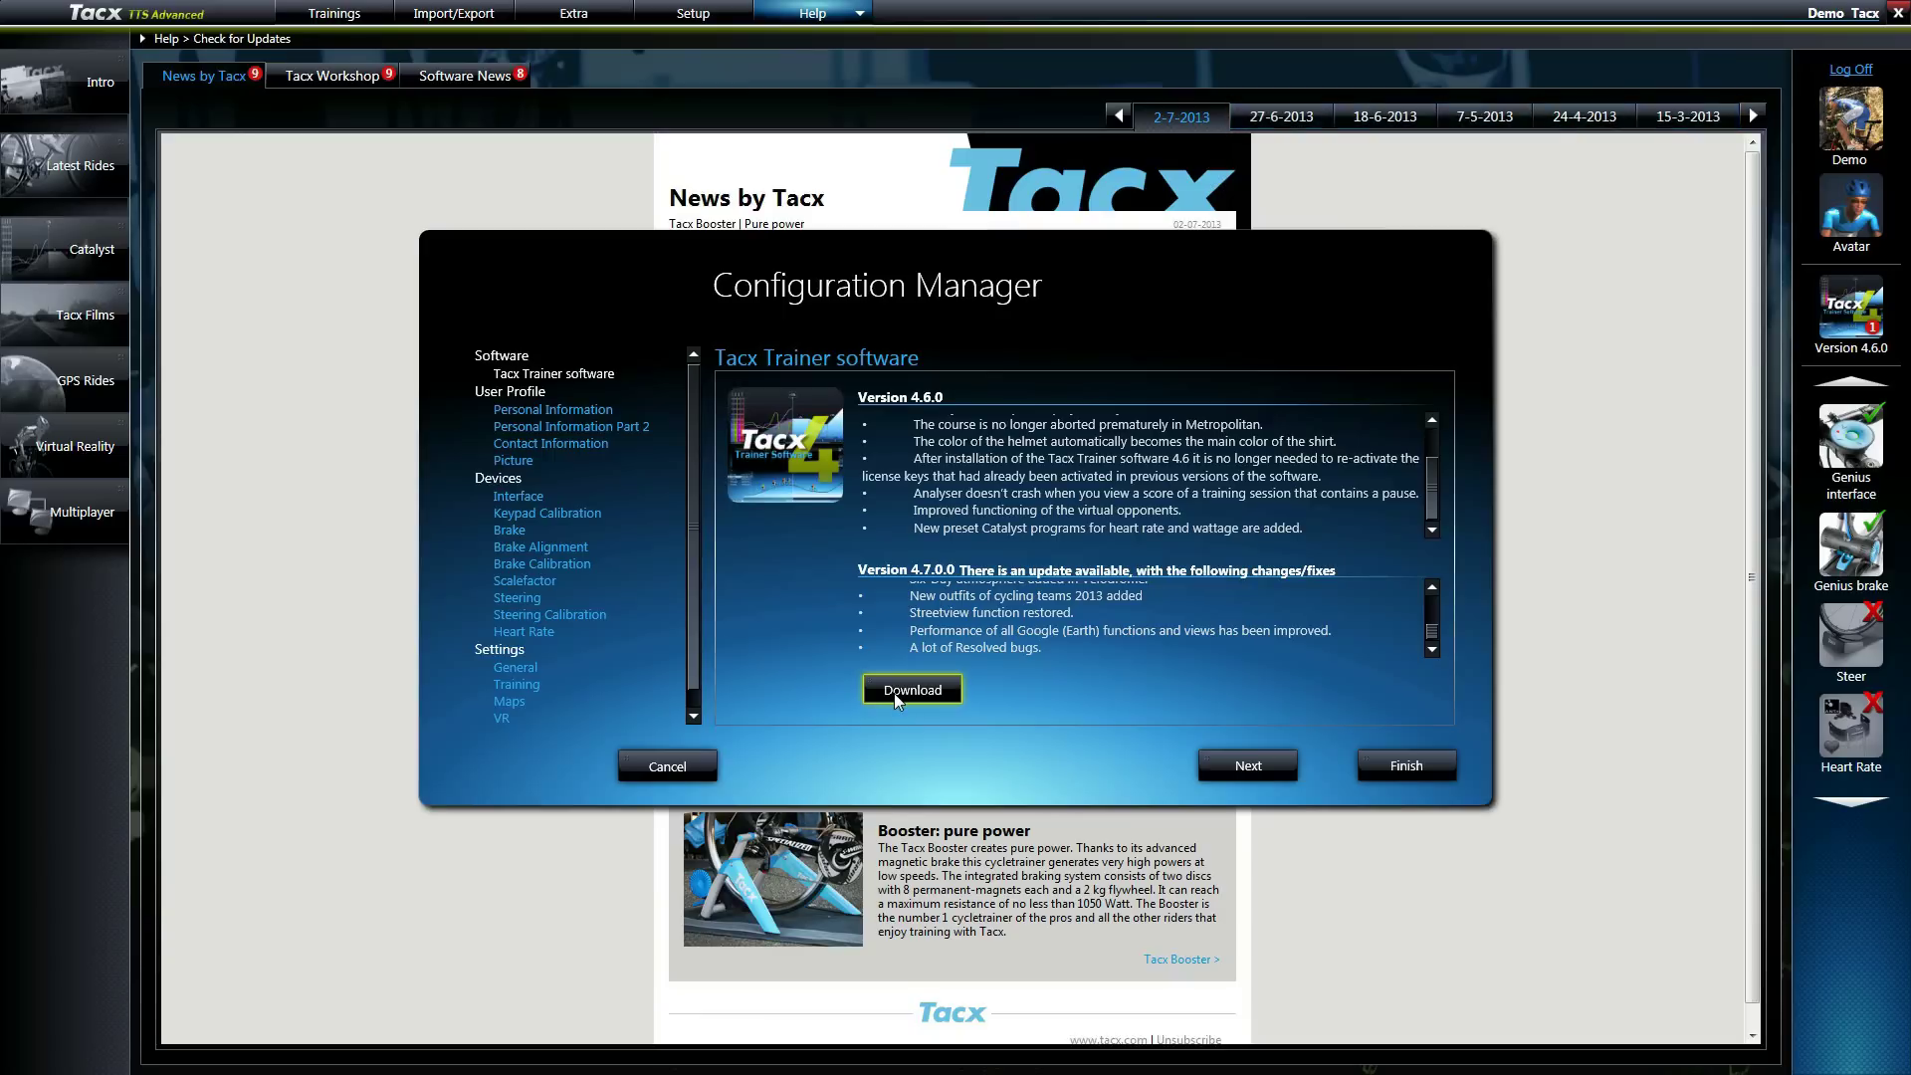
- Download the version 4.7 update and accept the software shutdown warning
{"action": "left_click", "coordinate": [896, 695]}
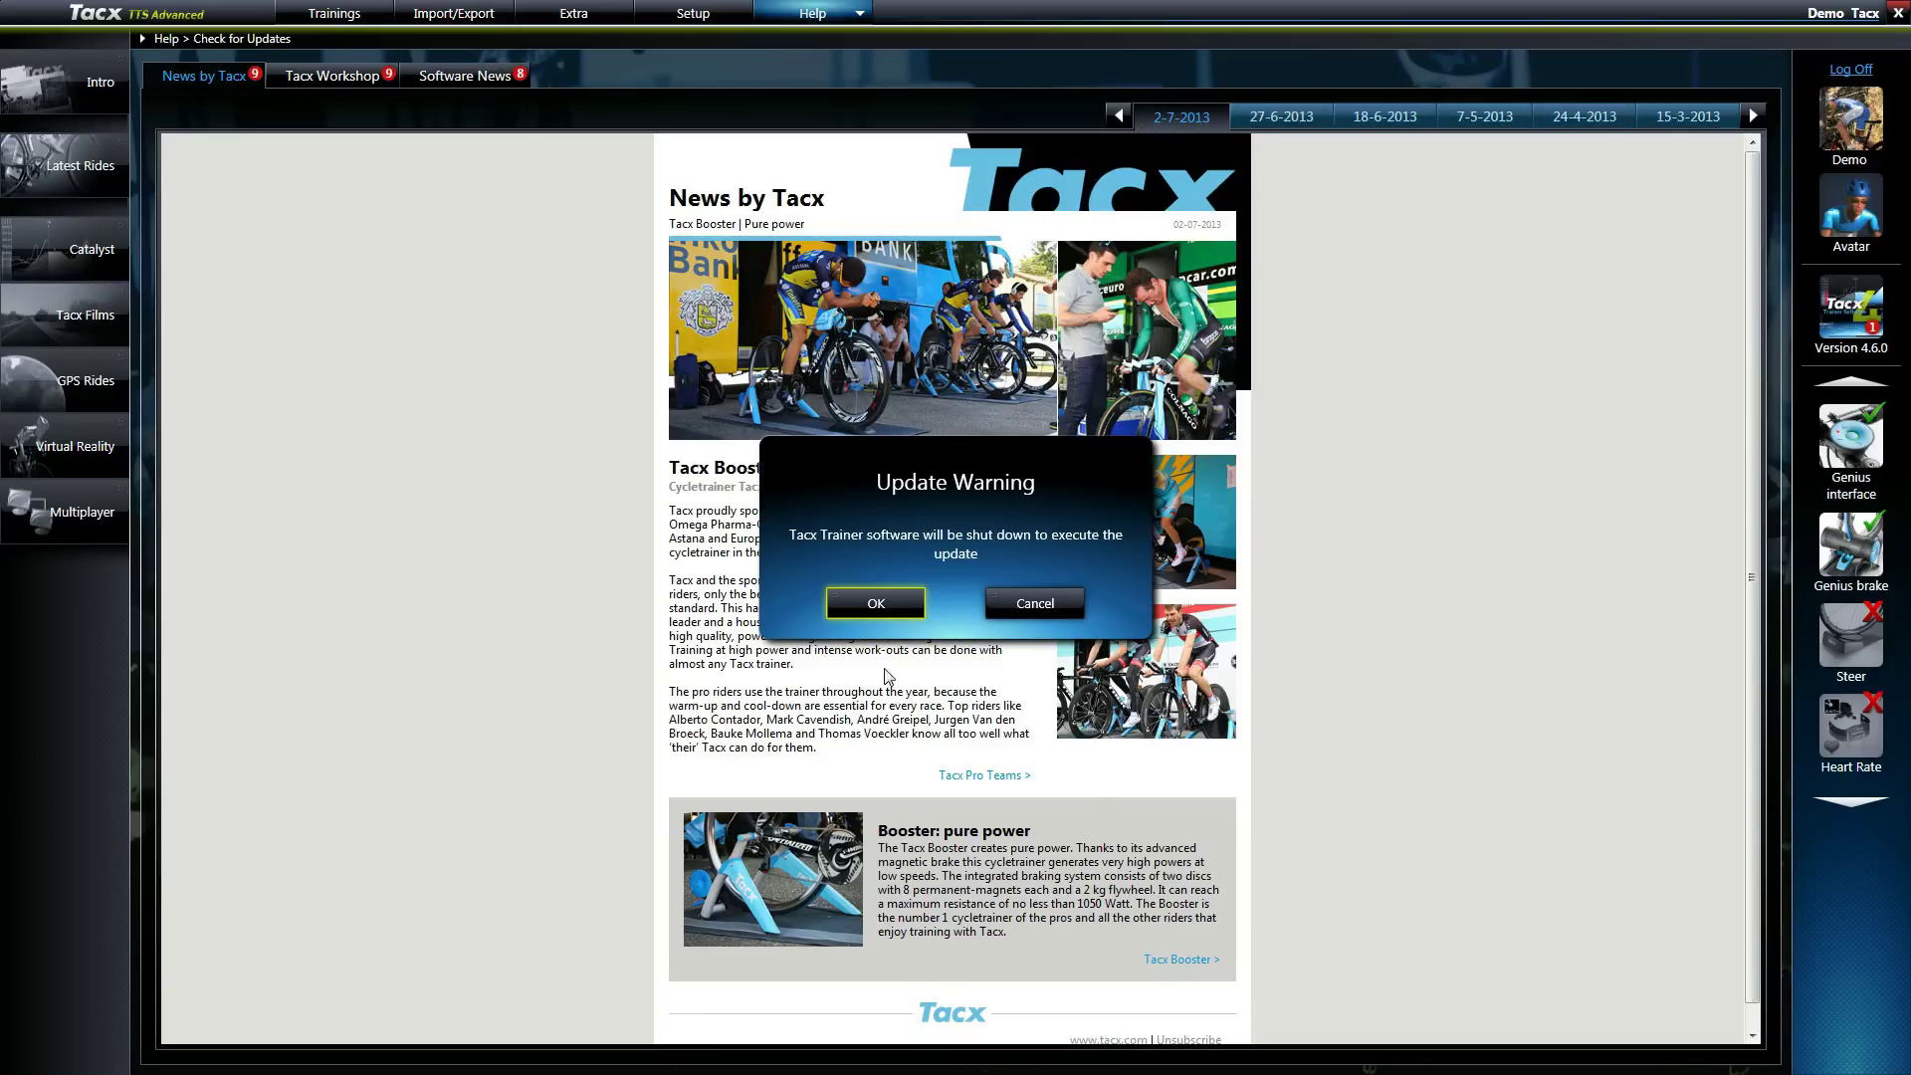
{"action": "left_click", "coordinate": [876, 603]}
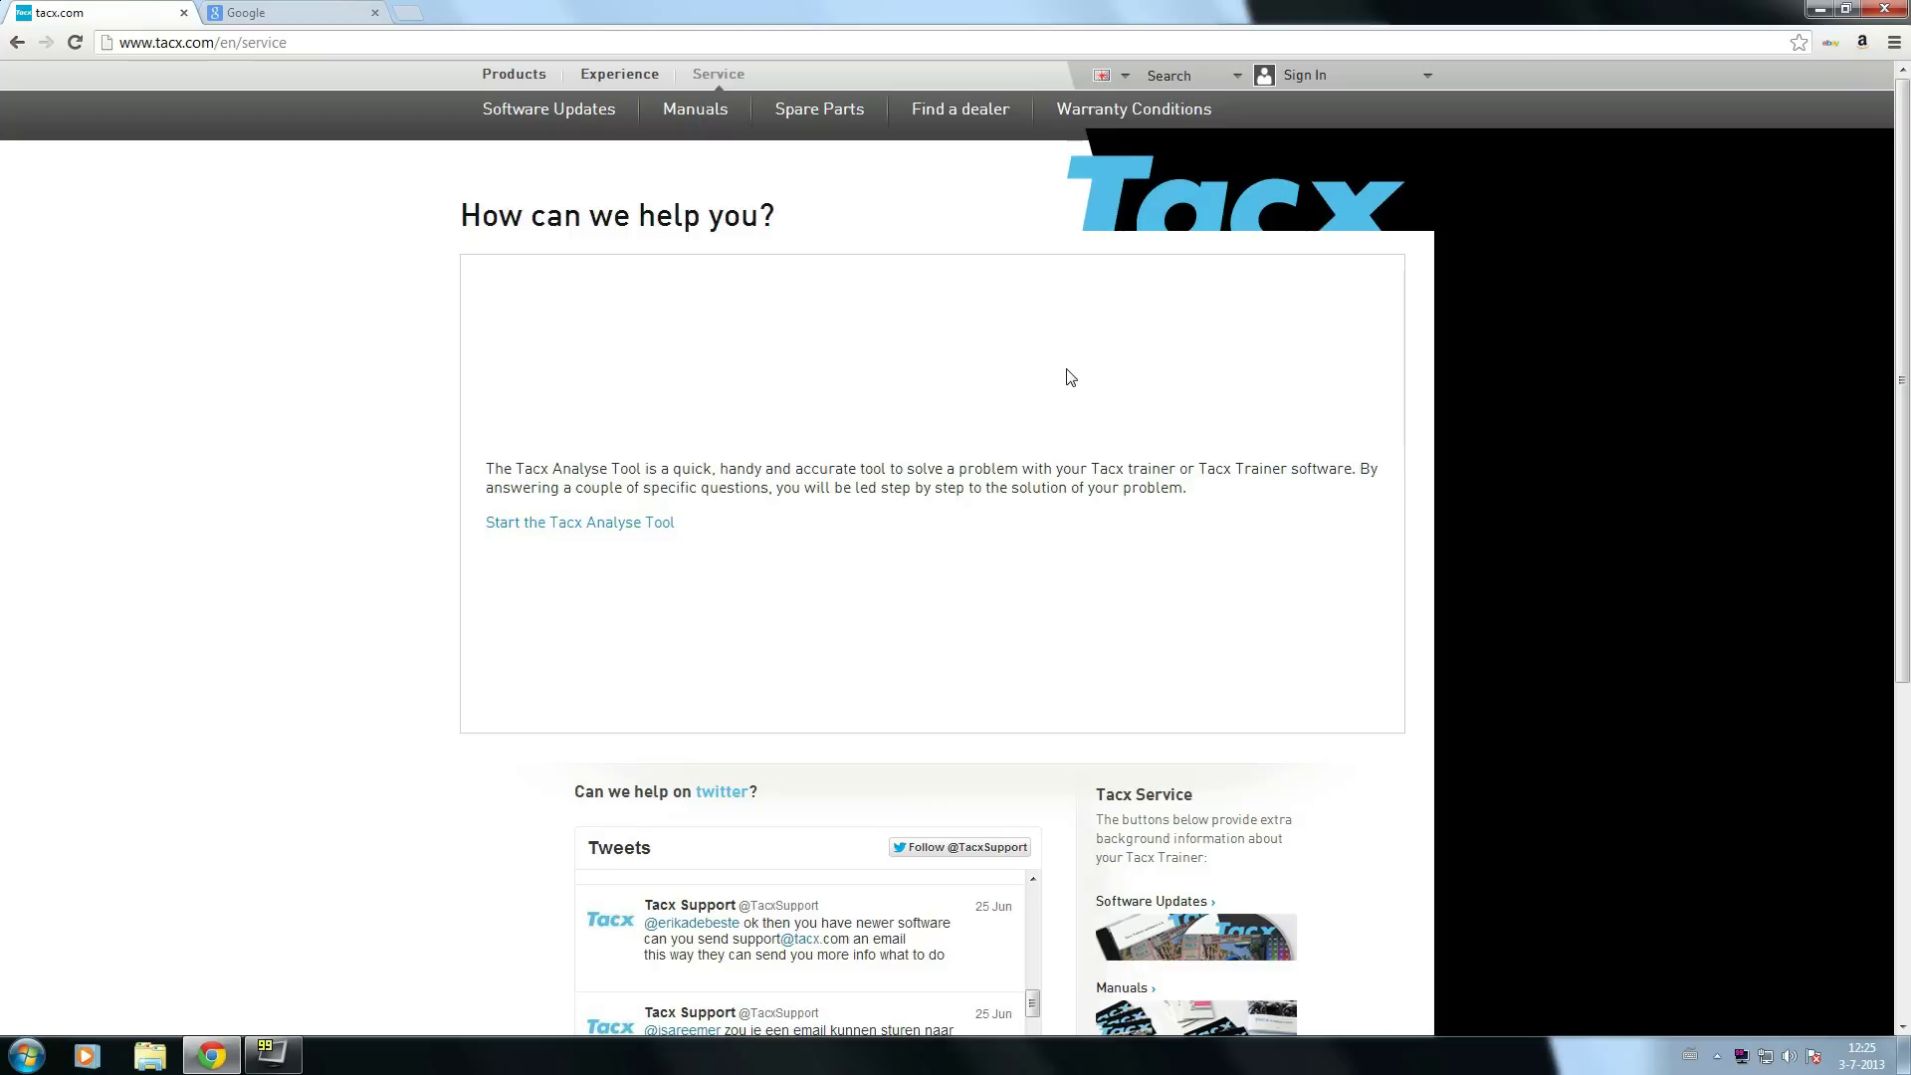
- Go to Software Updates, choose Tacx Trainer software 4, and expand the manual update details
{"action": "left_click", "coordinate": [1210, 937]}
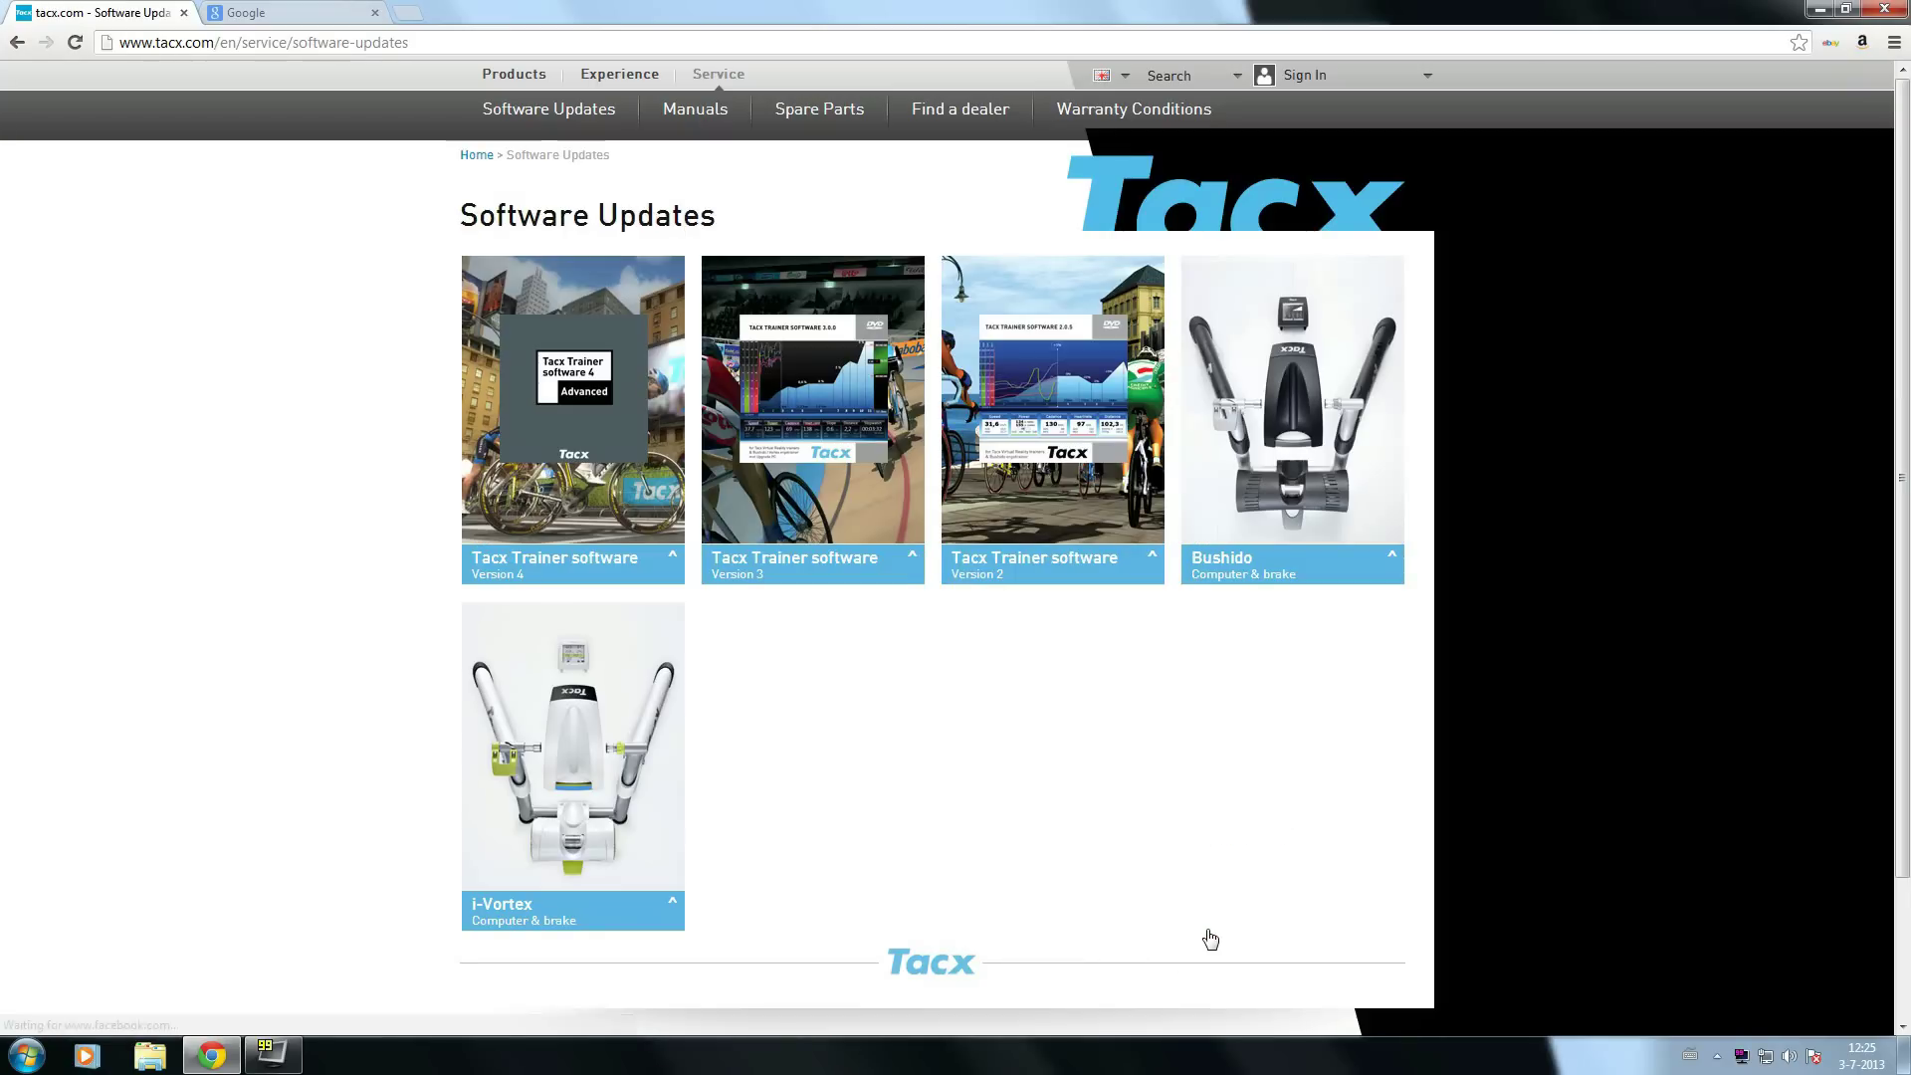
{"action": "mouse_move", "coordinate": [573, 418]}
{"action": "left_click", "coordinate": [563, 398]}
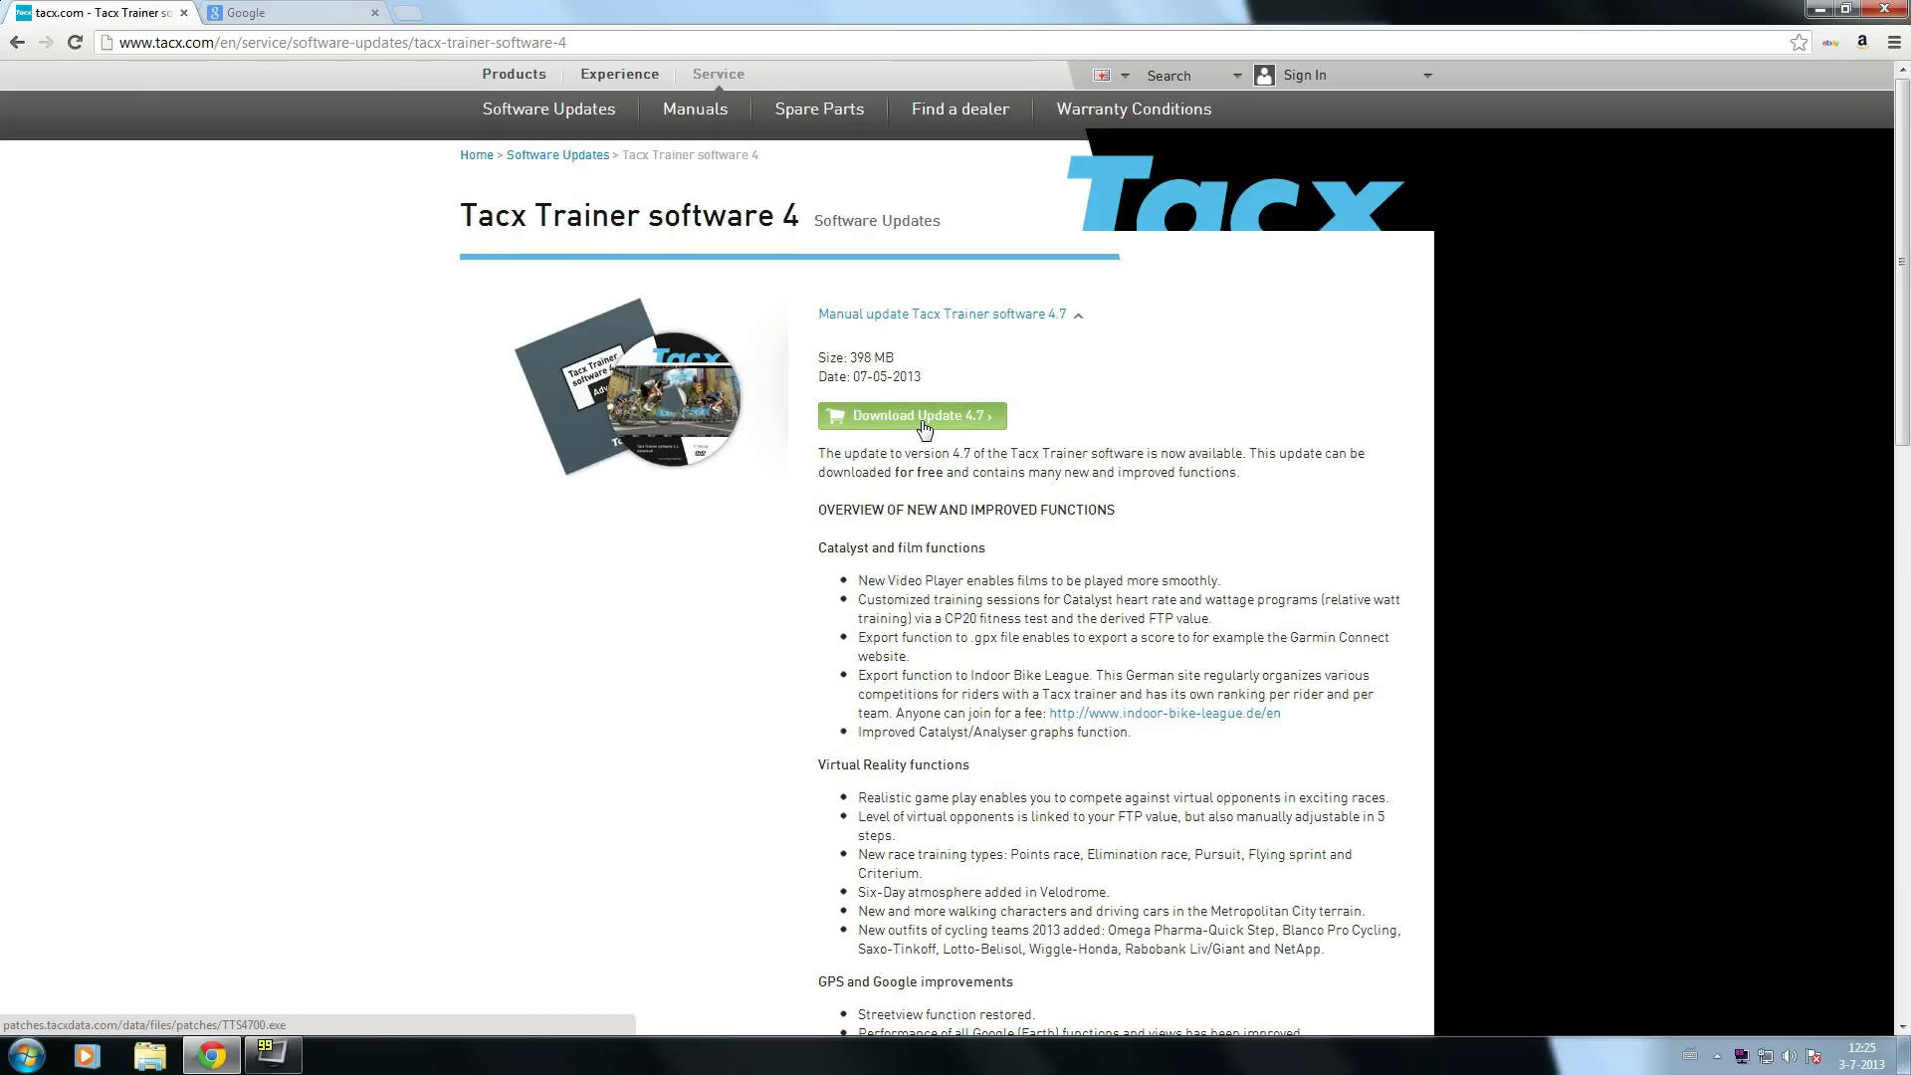
{"action": "scroll", "coordinate": [925, 430], "scroll_direction": "down", "scroll_amount": 1}
{"action": "scroll", "coordinate": [925, 430], "scroll_direction": "down", "scroll_amount": 1}
{"action": "scroll", "coordinate": [924, 430], "scroll_direction": "down", "scroll_amount": 2}
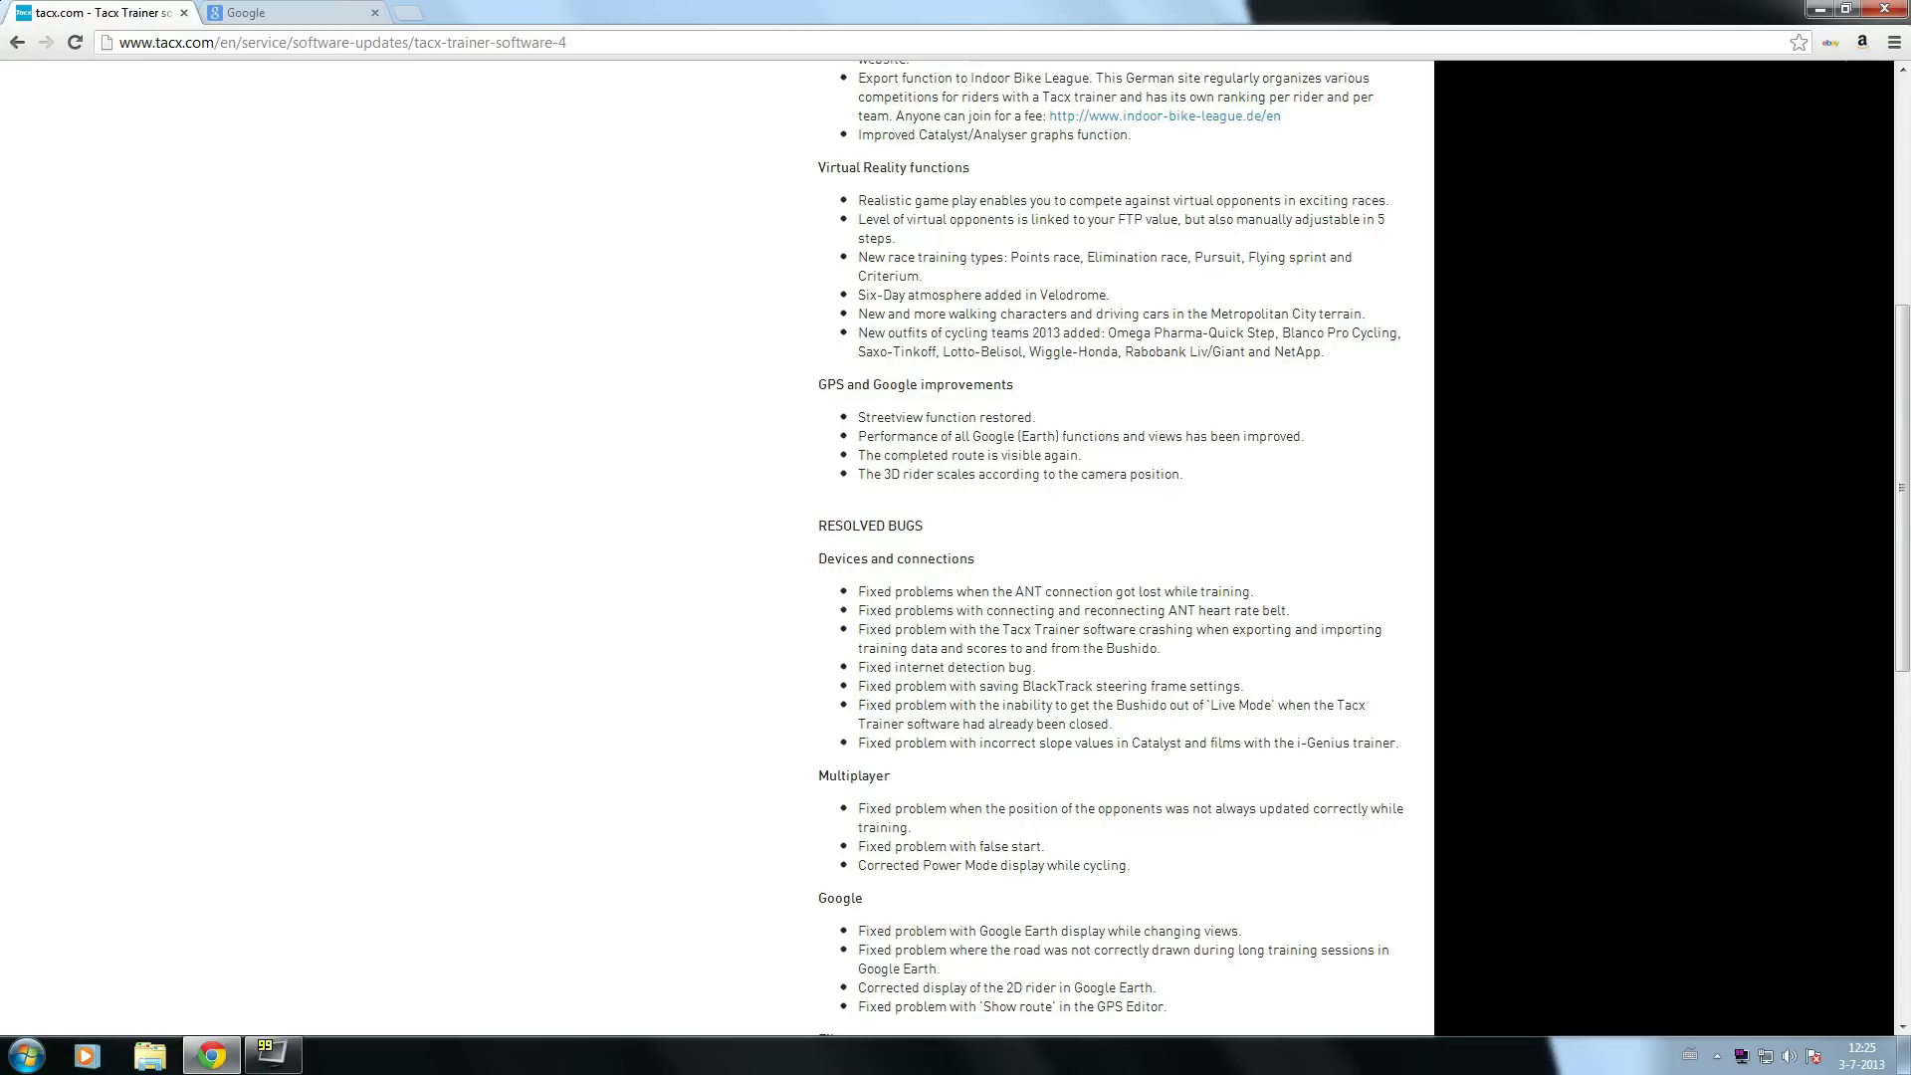
{"action": "scroll", "coordinate": [1011, 554], "scroll_direction": "down", "scroll_amount": 2}
{"action": "scroll", "coordinate": [1011, 555], "scroll_direction": "down", "scroll_amount": 2}
{"action": "scroll", "coordinate": [1011, 560], "scroll_direction": "down", "scroll_amount": 2}
{"action": "scroll", "coordinate": [1013, 570], "scroll_direction": "down", "scroll_amount": 1}
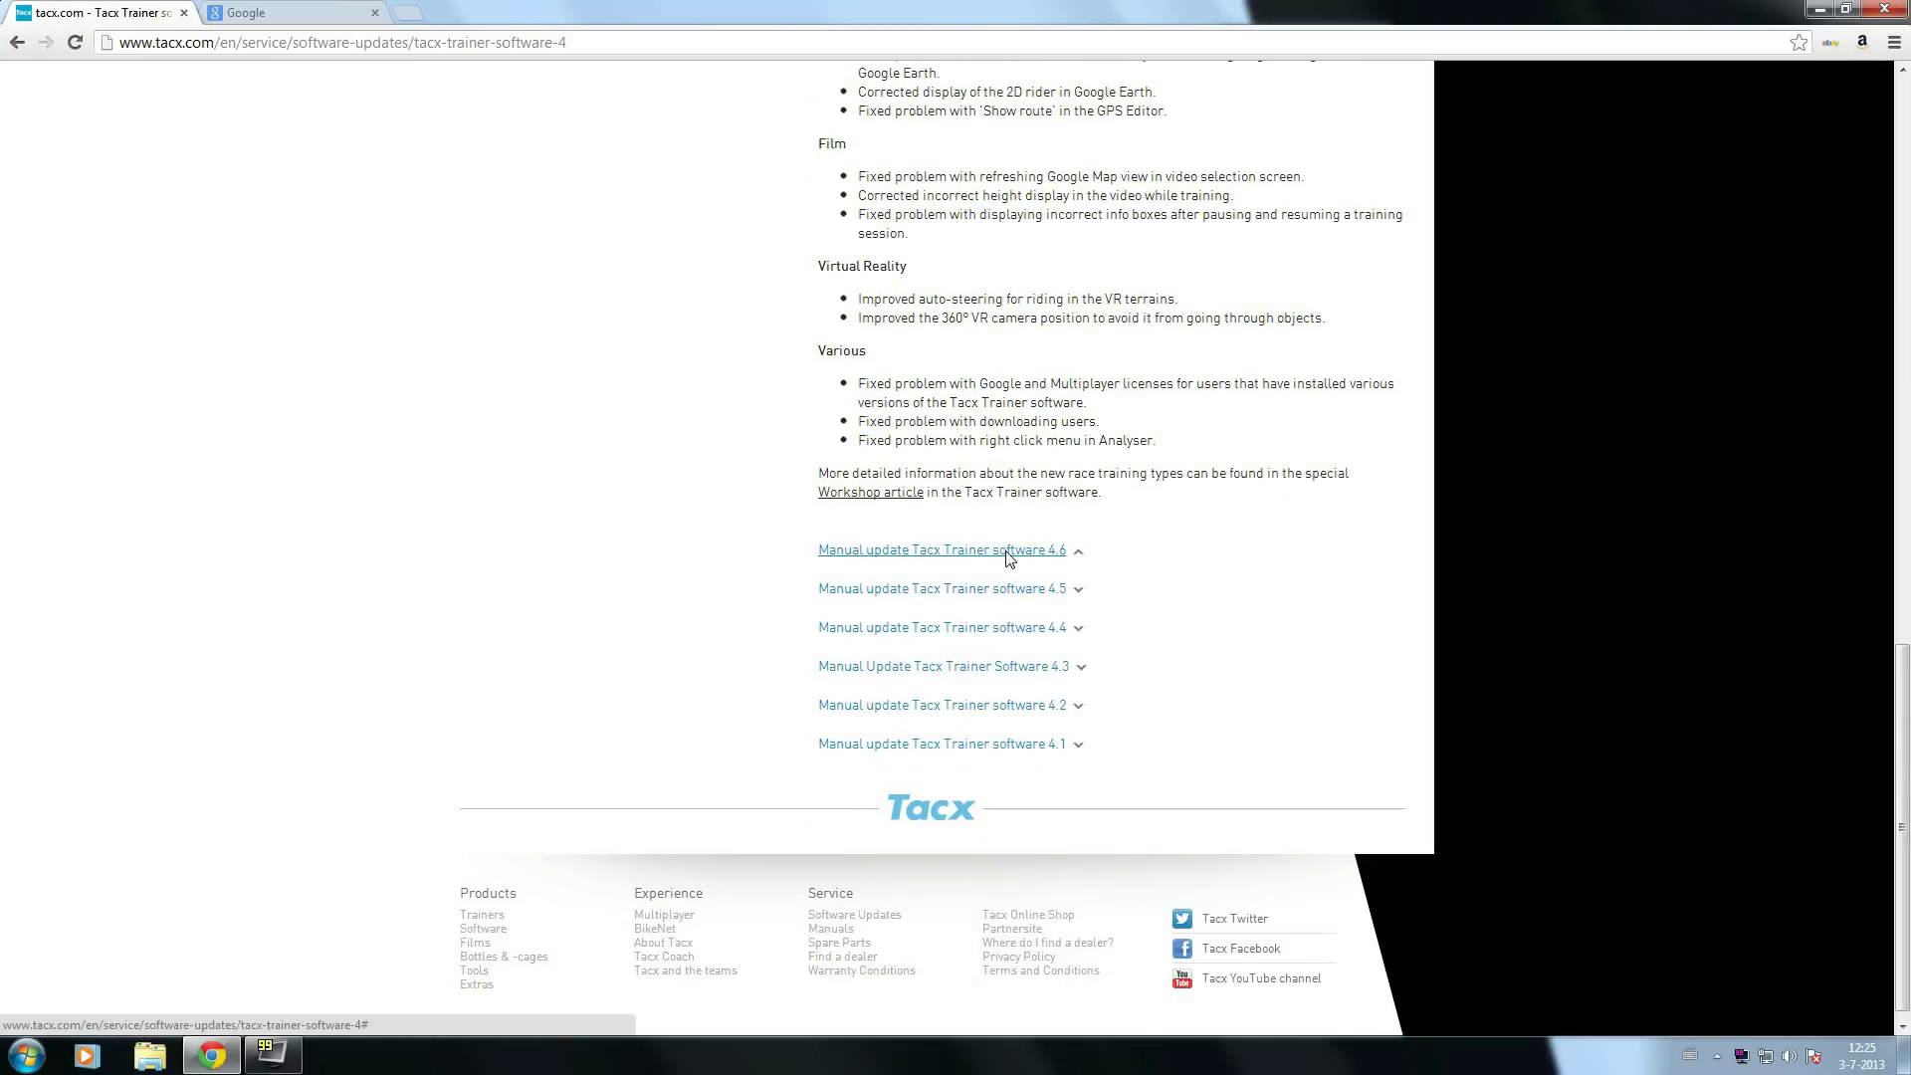
{"action": "left_click", "coordinate": [1008, 553]}
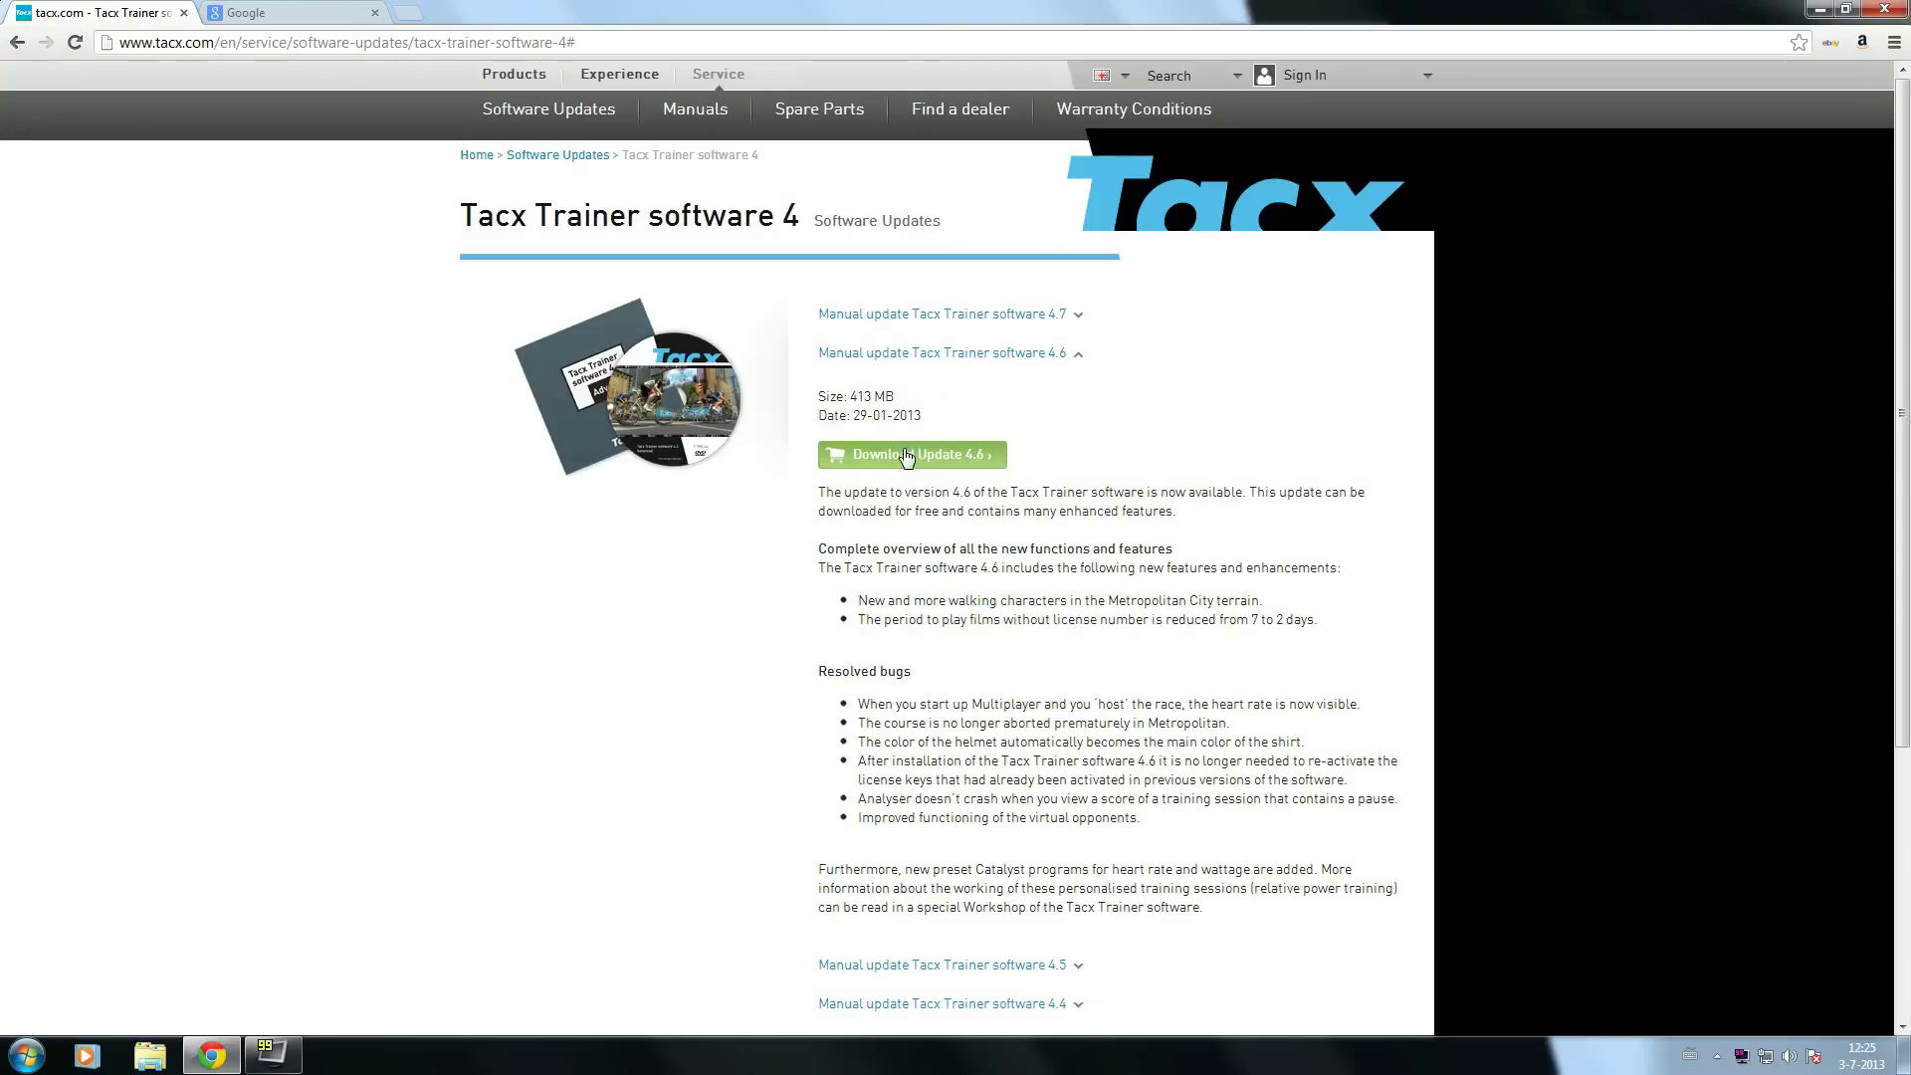
- Show the version 4.7 manual update details and download TTS4700.exe
{"action": "left_click", "coordinate": [951, 316]}
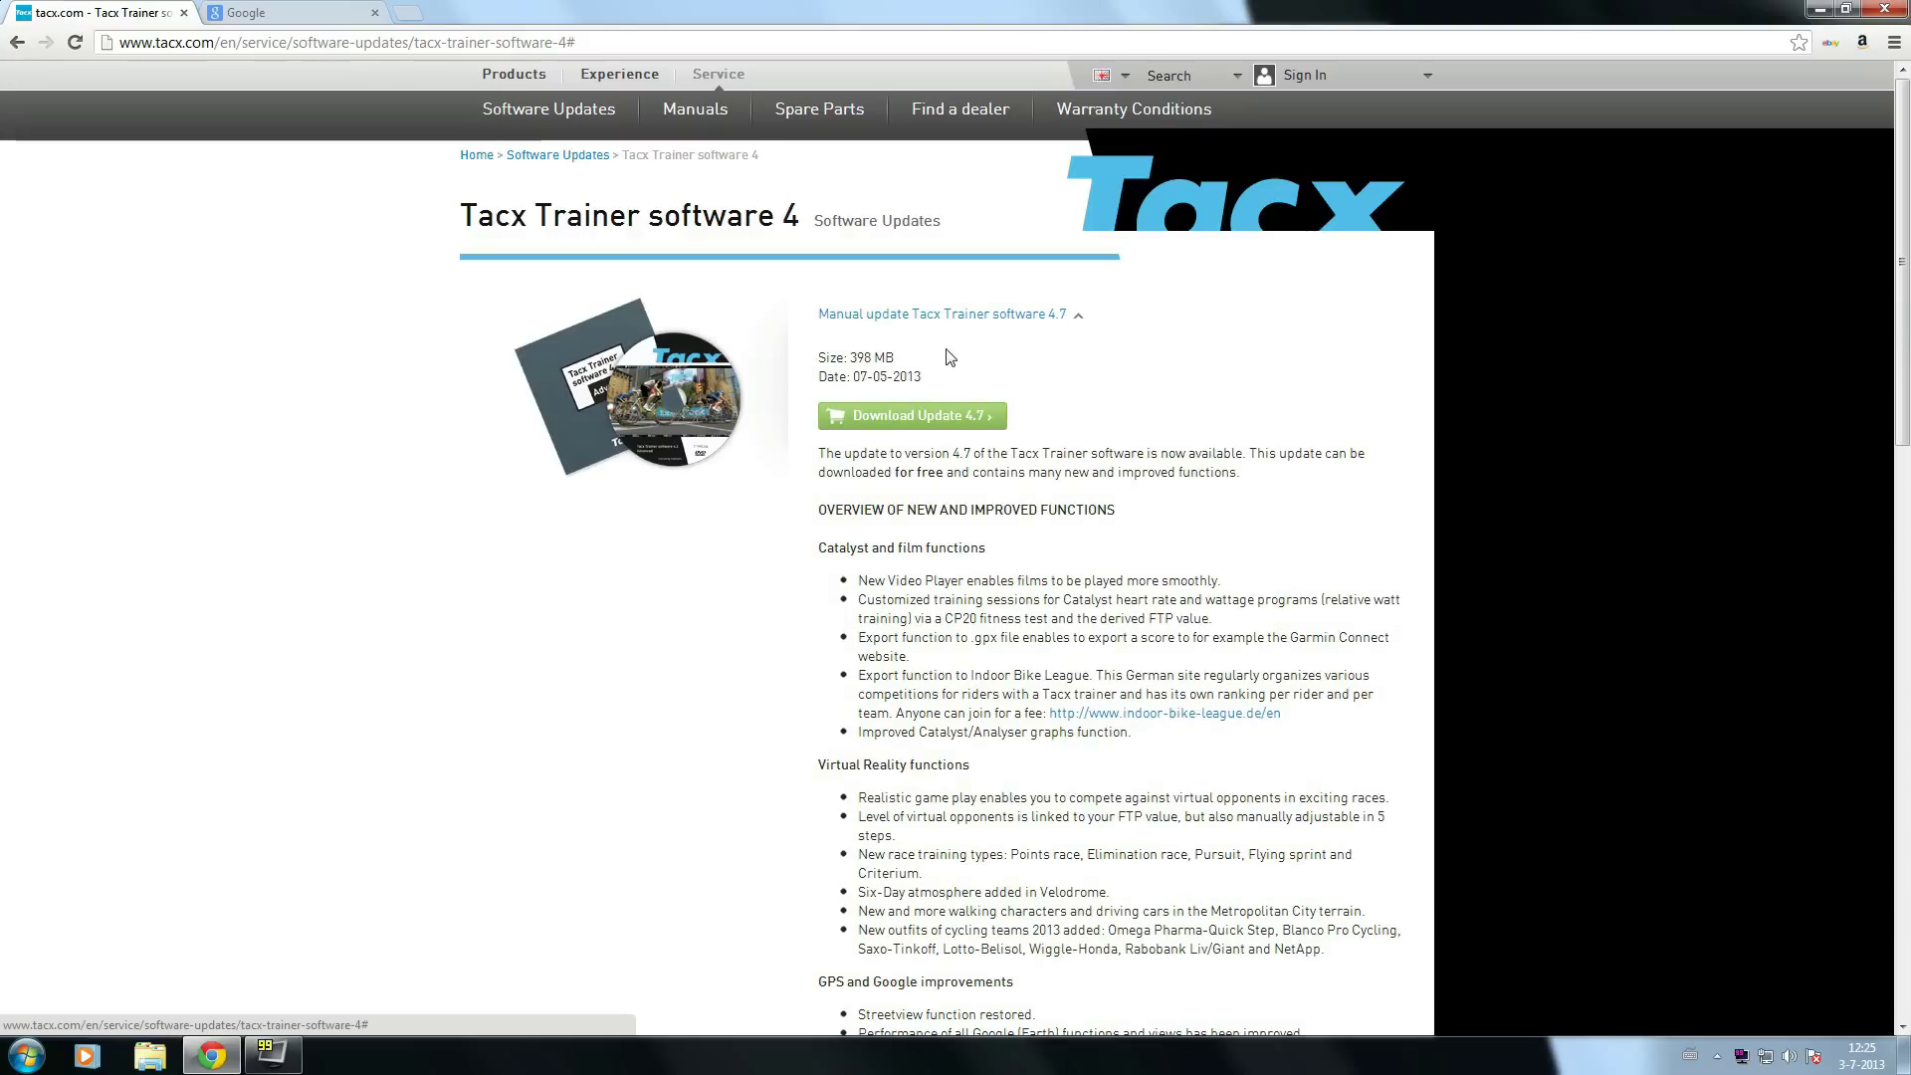
{"action": "left_click", "coordinate": [943, 418]}
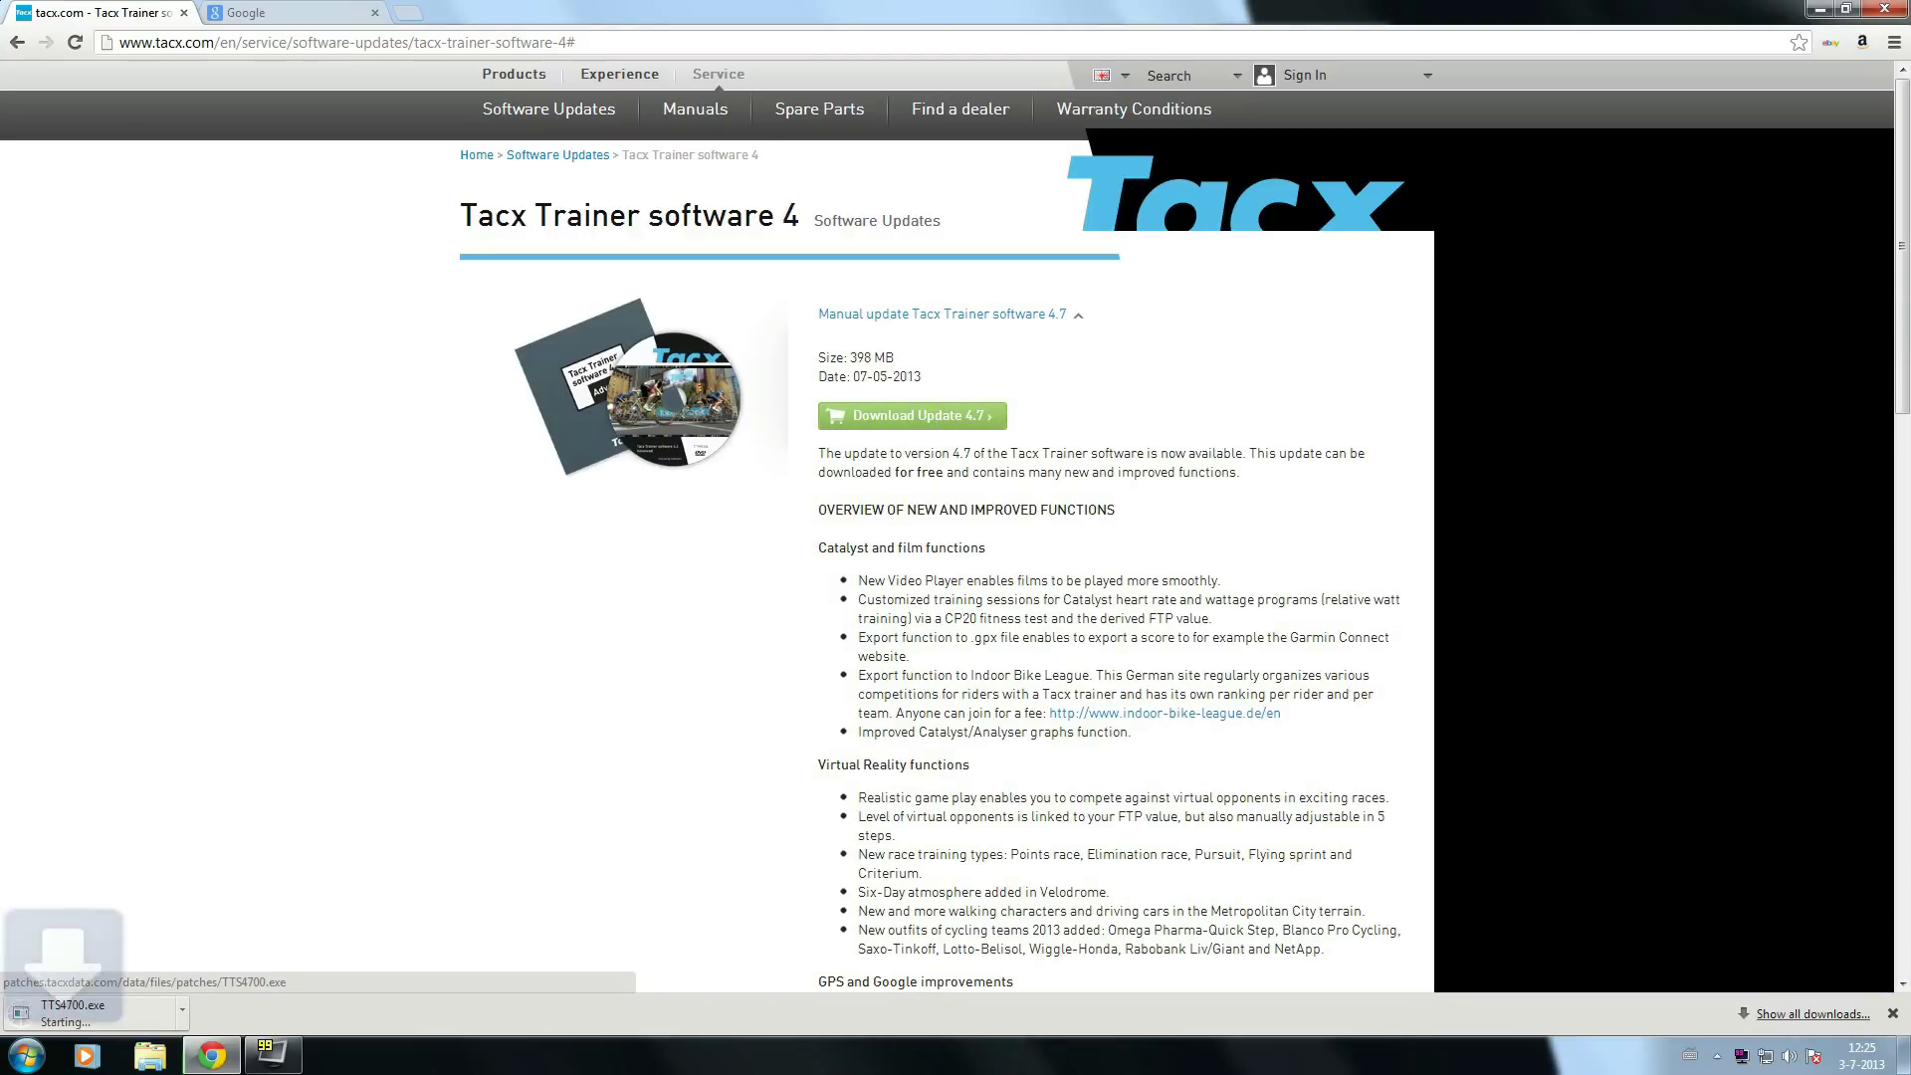